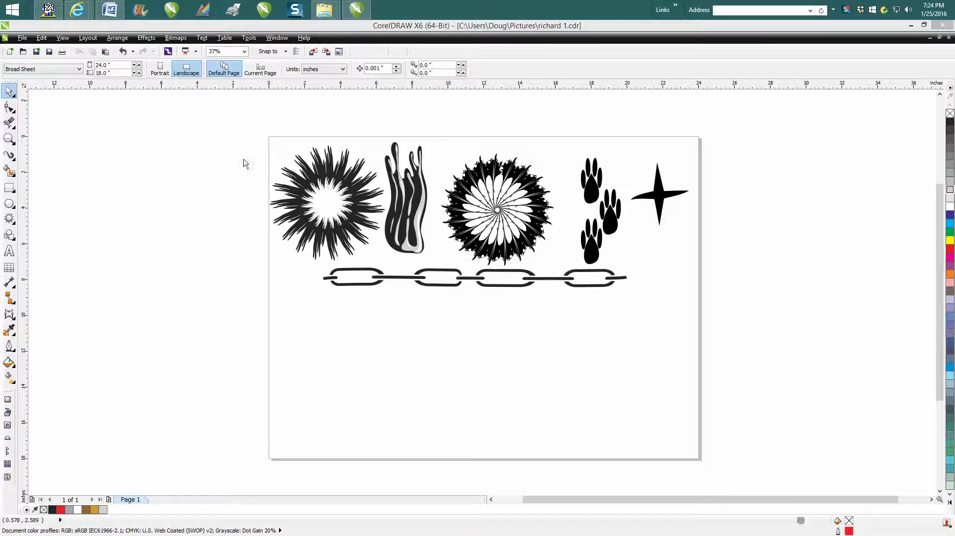
# - Zoom in on the original chain stroke on the page
pyautogui.click(10, 141)
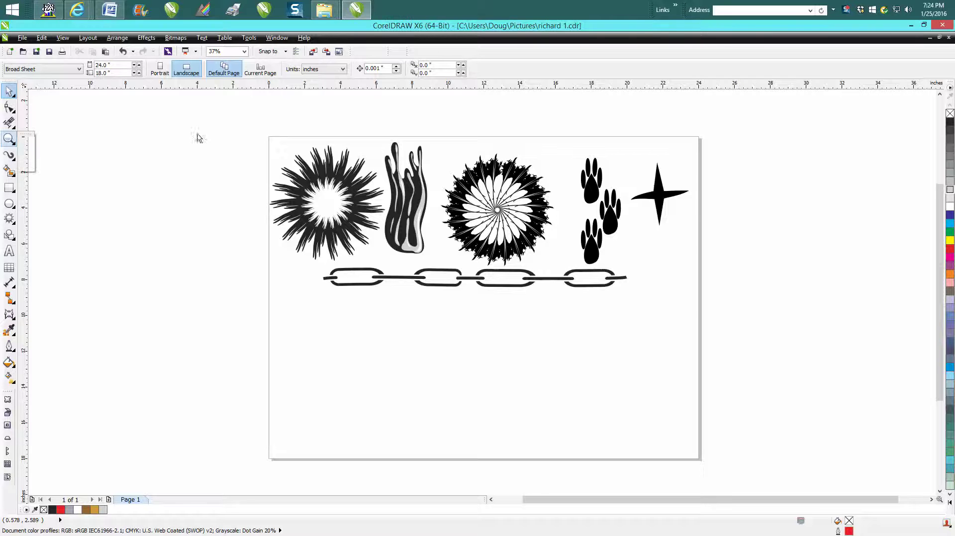
pyautogui.click(26, 144)
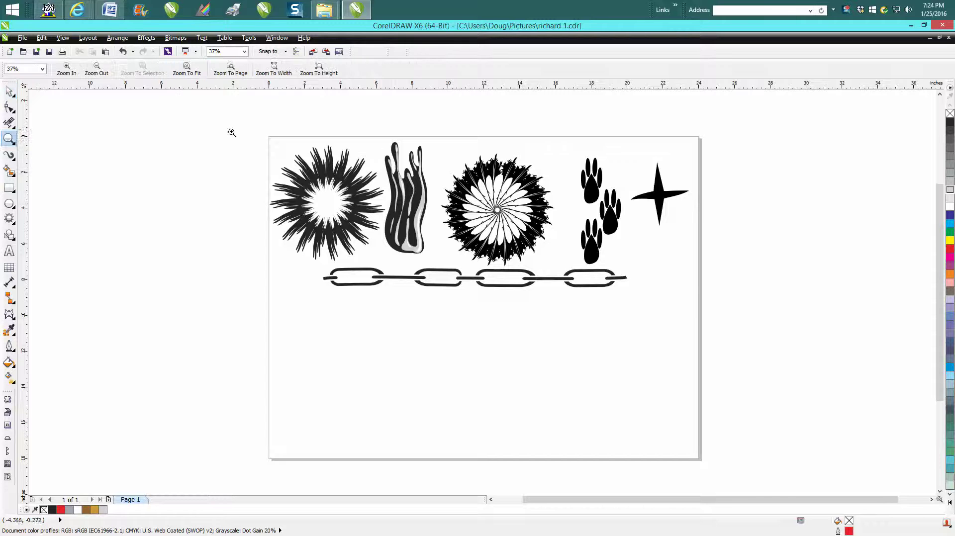
pyautogui.moveTo(267, 130); pyautogui.dragTo(690, 315)
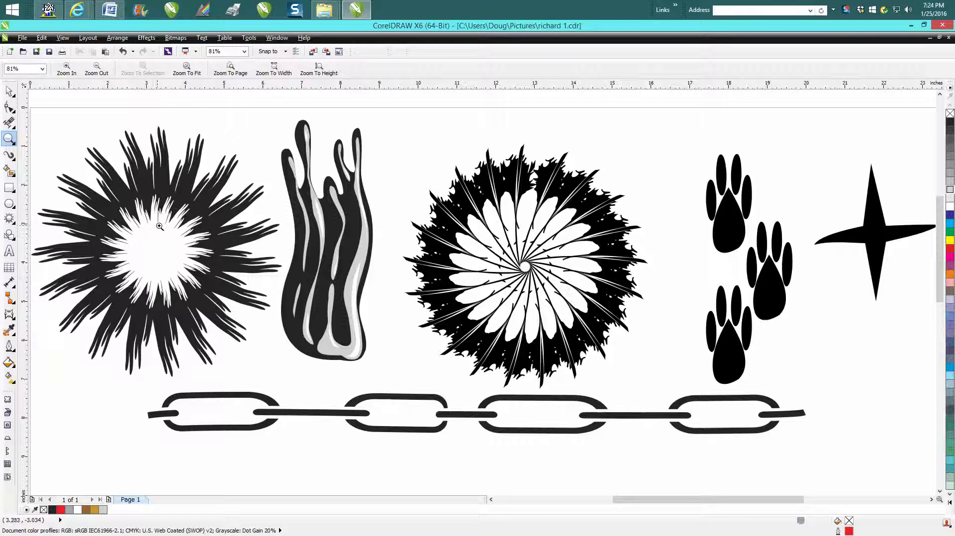
pyautogui.scroll(-2, 160, 227)
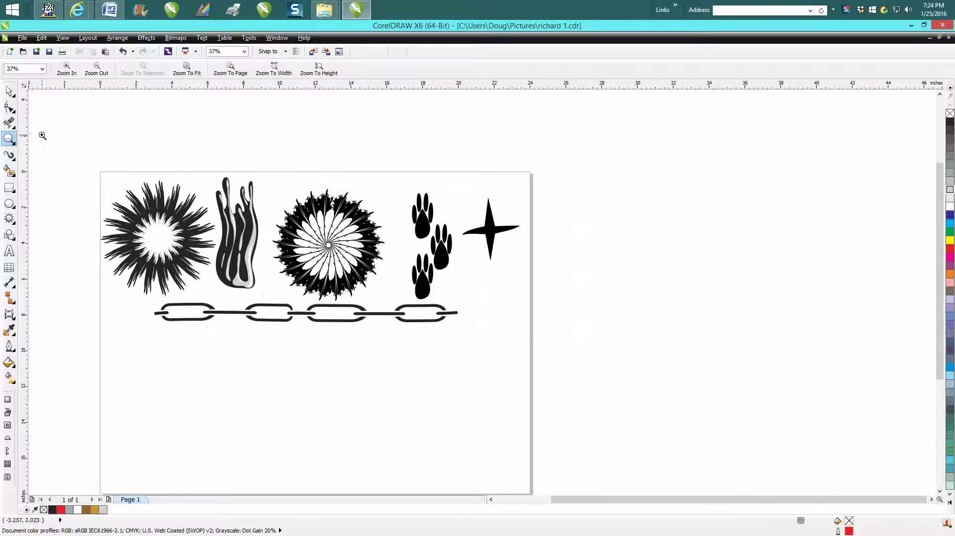
pyautogui.click(9, 91)
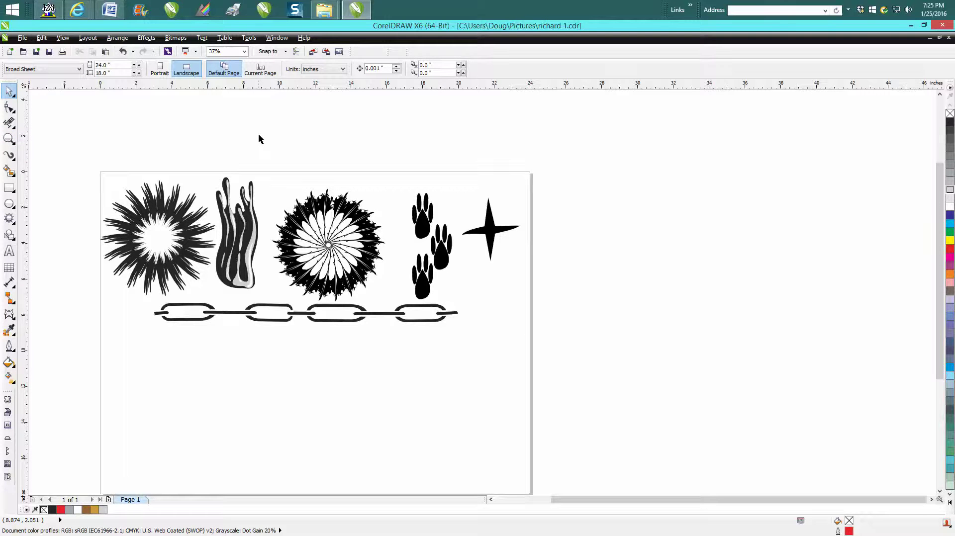
# - Draw a second chain stroke beneath the first, discard a test stroke, and choose the Splatter category
pyautogui.press('i')
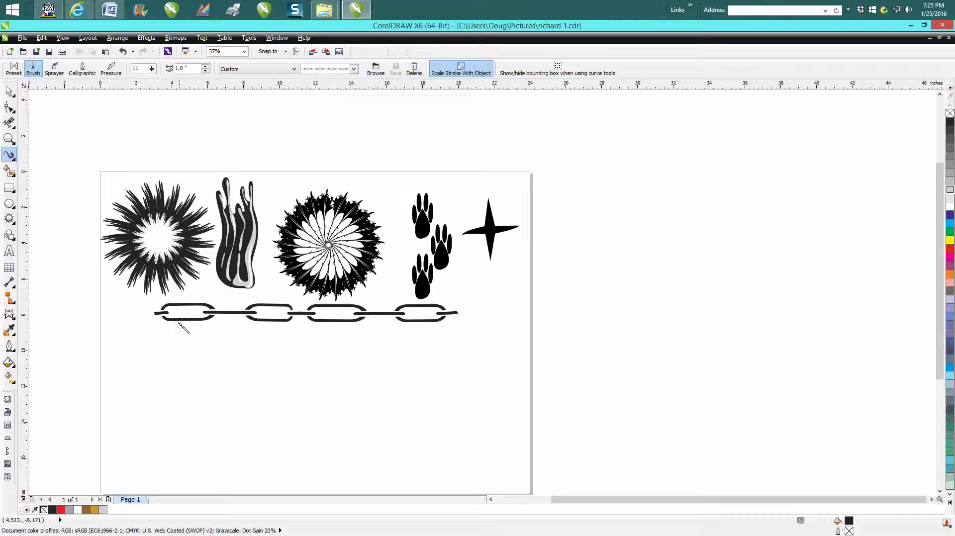
pyautogui.moveTo(161, 349); pyautogui.dragTo(453, 347)
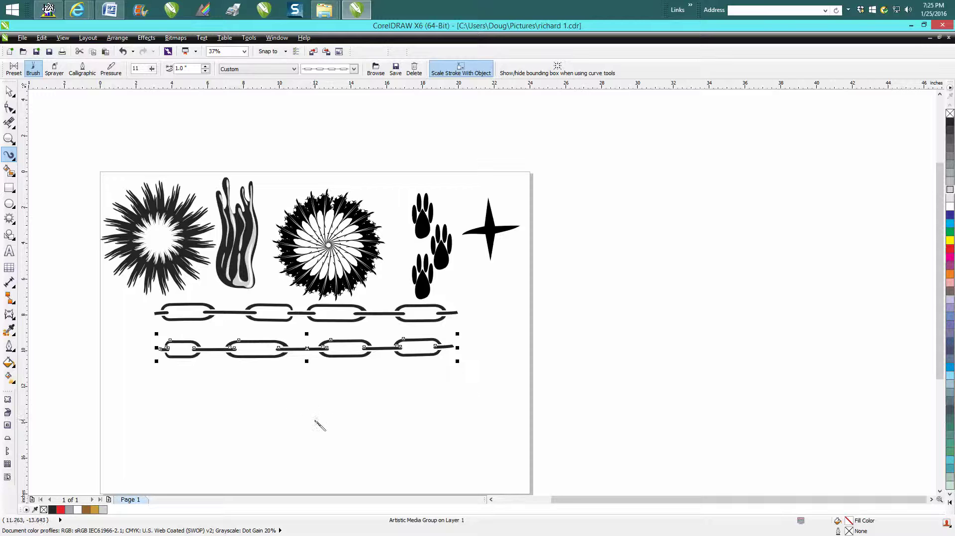
pyautogui.moveTo(316, 421); pyautogui.dragTo(463, 387)
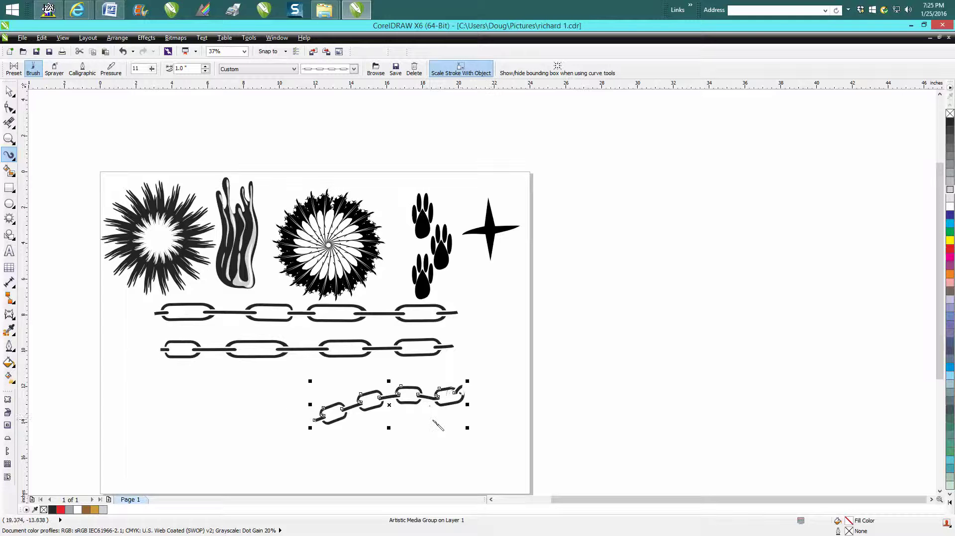
pyautogui.press('Delete')
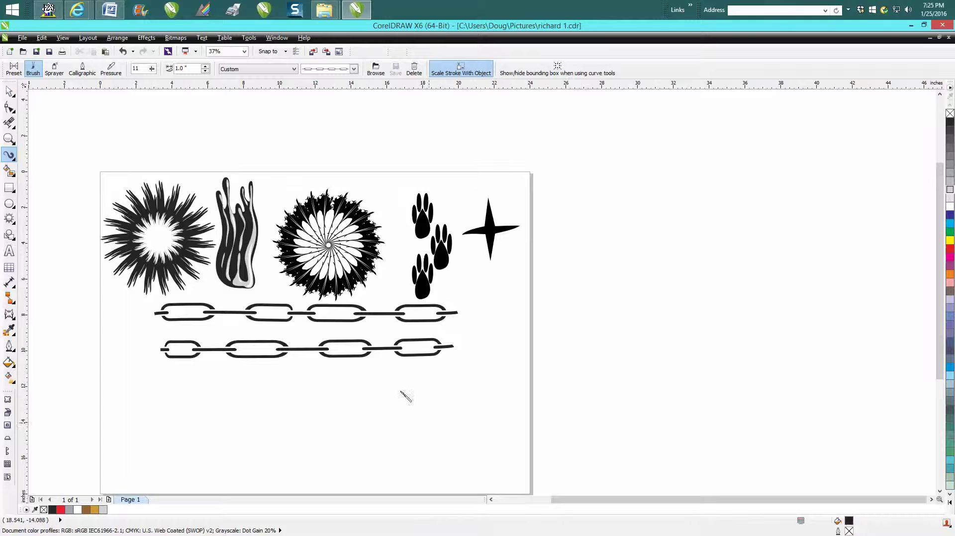
pyautogui.click(294, 69)
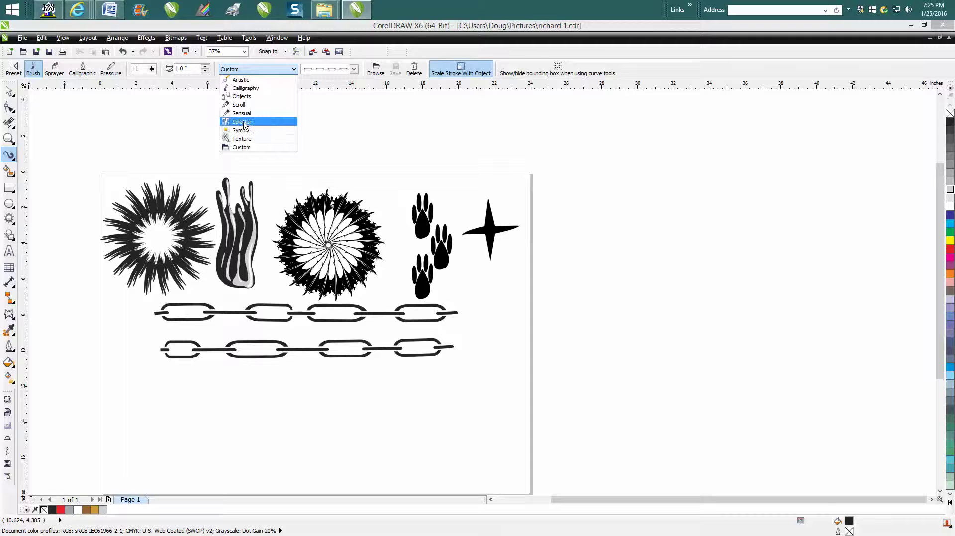
pyautogui.click(244, 123)
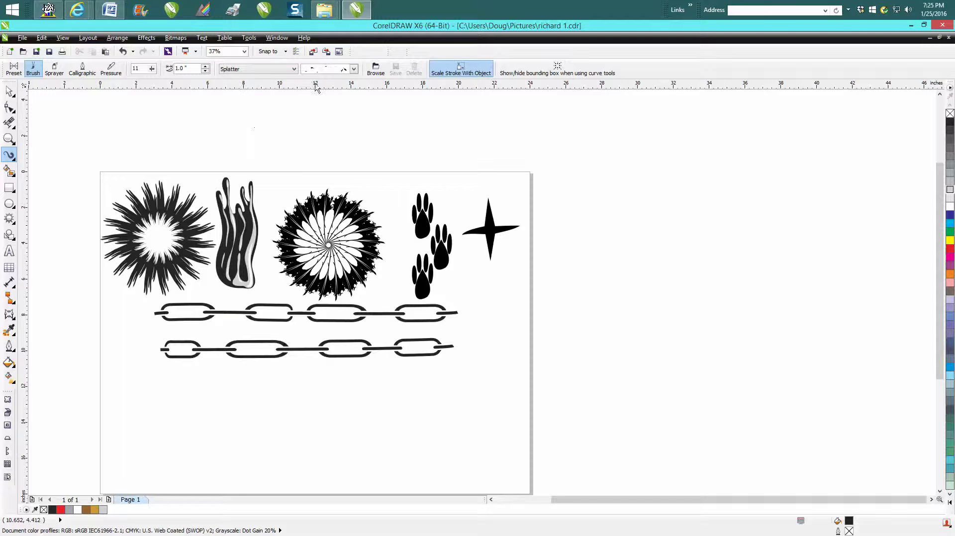
# - Draw a blue splatter stroke to the right of the page
pyautogui.click(354, 69)
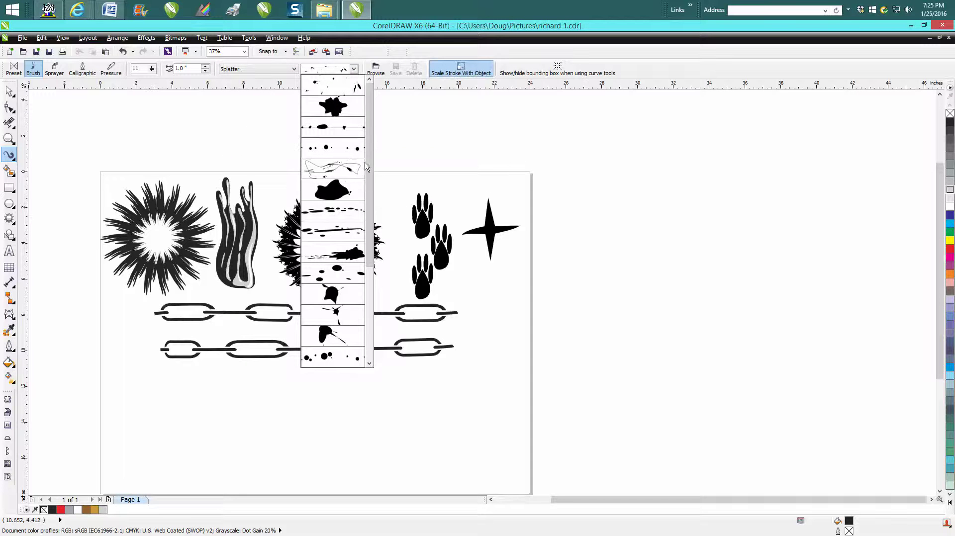
pyautogui.moveTo(370, 264); pyautogui.dragTo(370, 354)
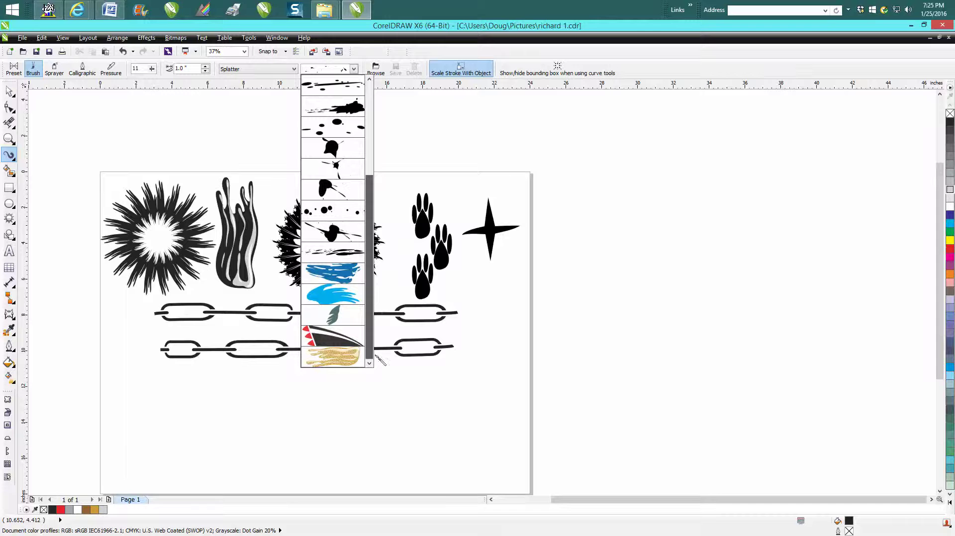
pyautogui.click(337, 297)
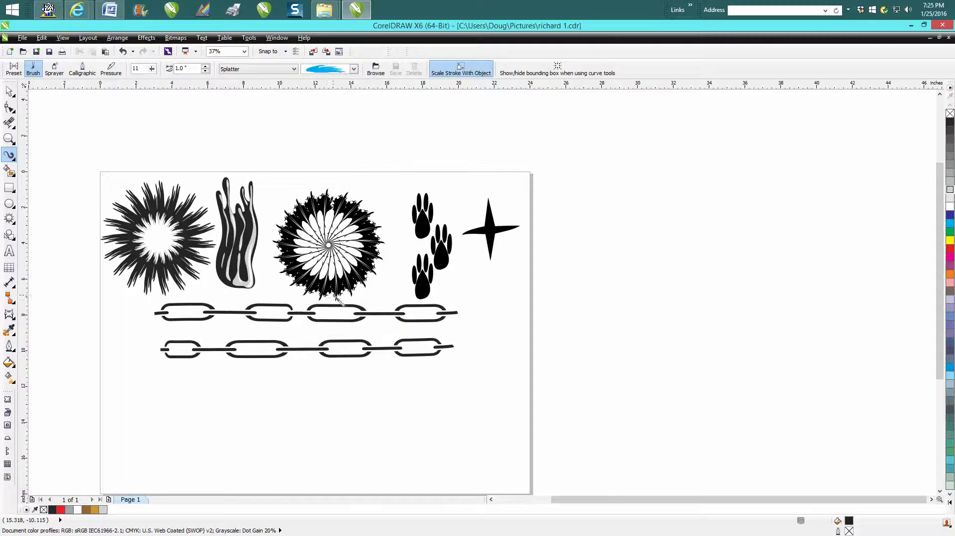
pyautogui.moveTo(702, 249); pyautogui.dragTo(603, 271)
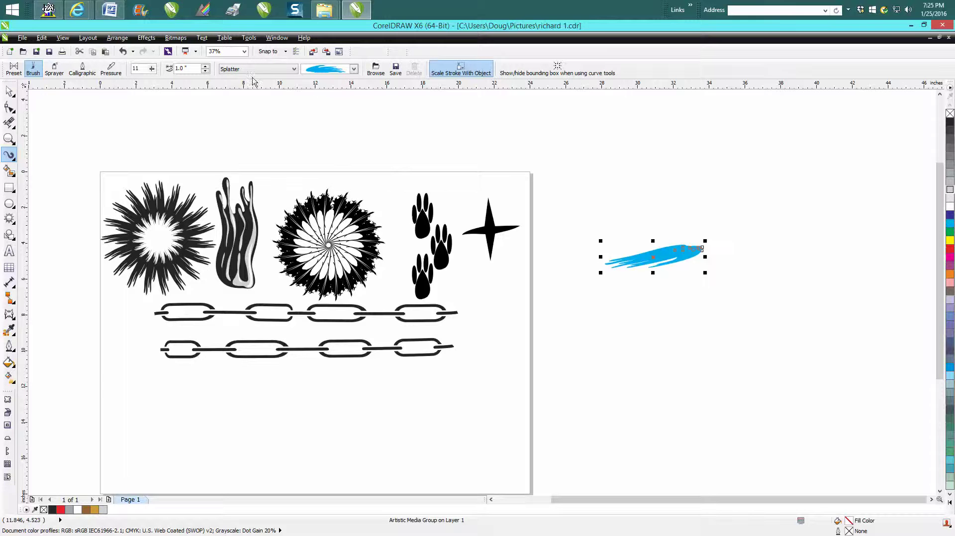
# - Set the blue stroke's width to 5 inches, then nudge it down to about 3.65 inches
pyautogui.moveTo(187, 66); pyautogui.dragTo(165, 68)
pyautogui.press('Return')
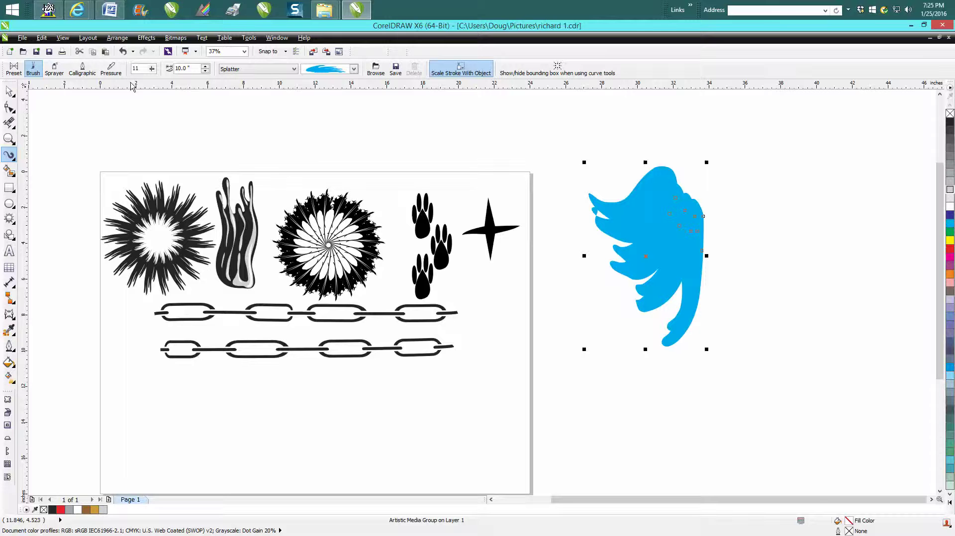
pyautogui.moveTo(181, 68); pyautogui.dragTo(157, 69)
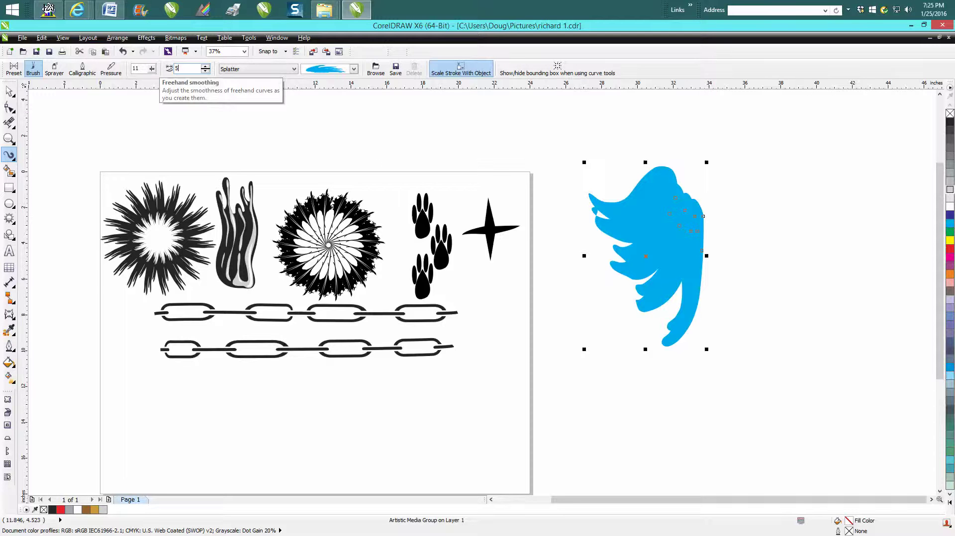
pyautogui.write('5')
pyautogui.press('Return')
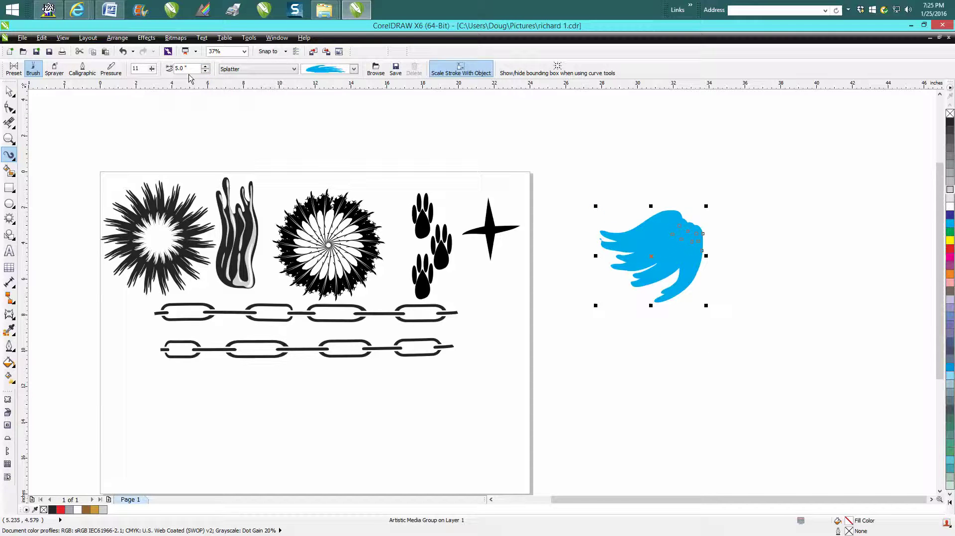
pyautogui.click(206, 73)
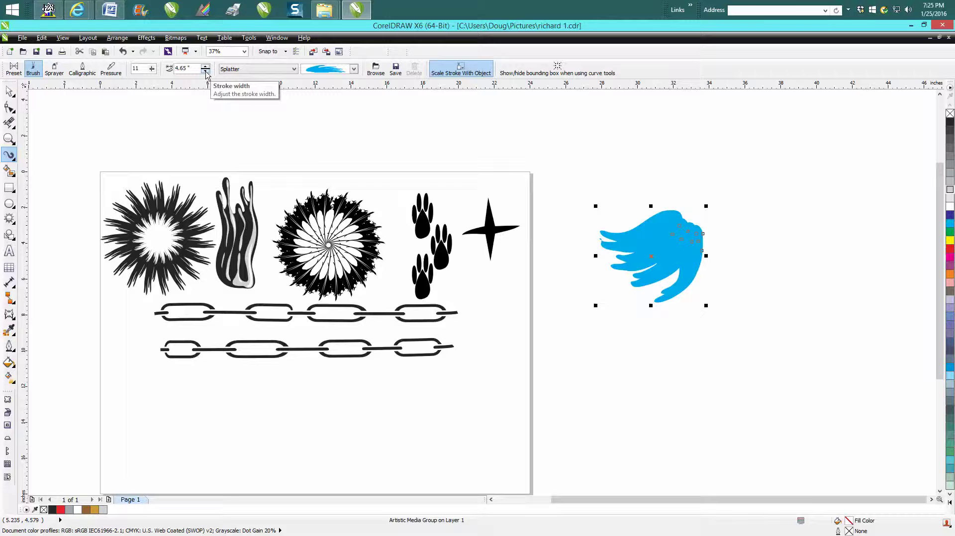
pyautogui.click(206, 72)
pyautogui.click(206, 72)
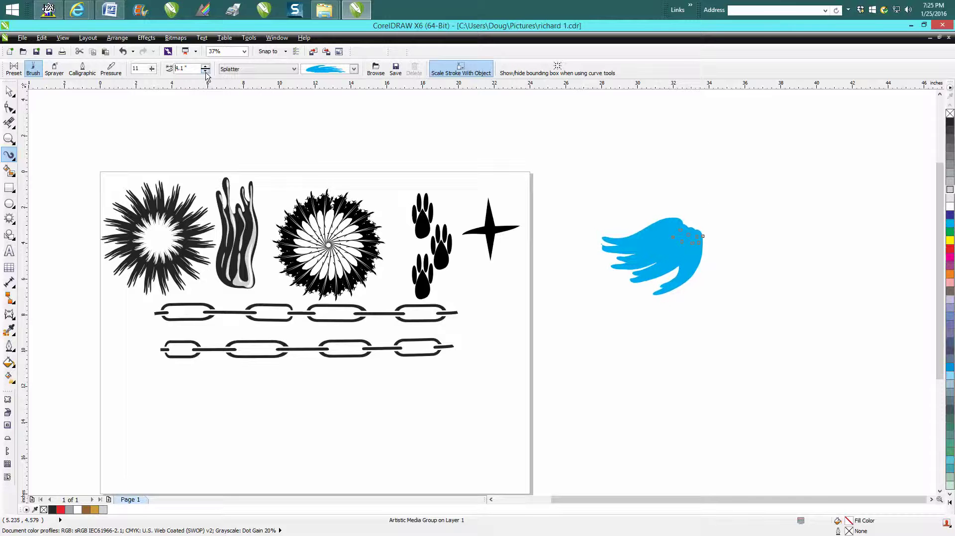
pyautogui.click(206, 72)
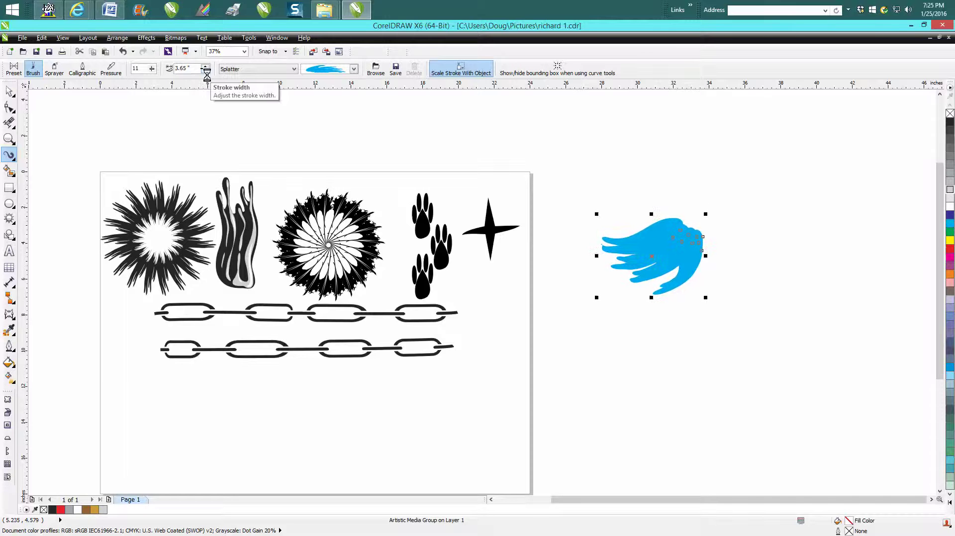
pyautogui.click(9, 92)
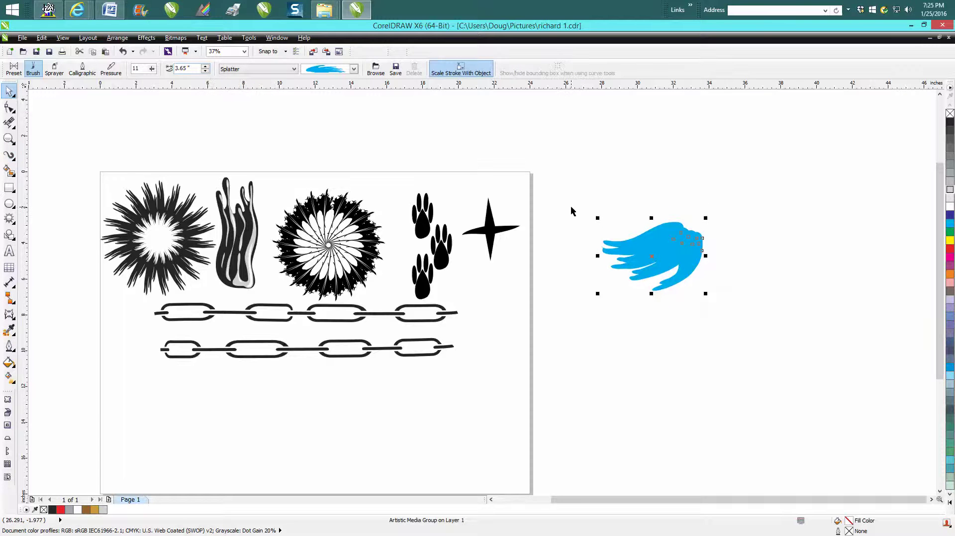
# - Remove the blue stroke's fill and give it a red outline
pyautogui.moveTo(597, 204); pyautogui.dragTo(775, 301)
pyautogui.click(949, 113)
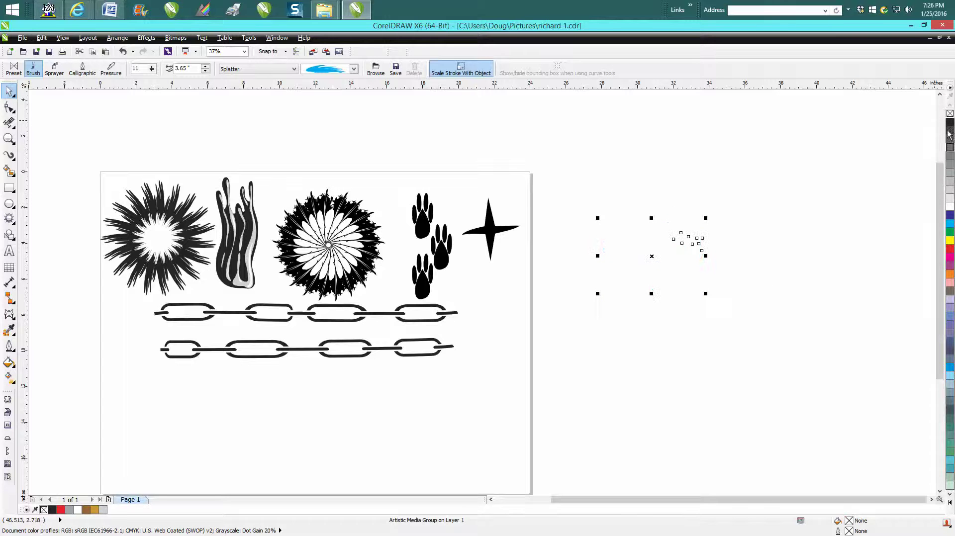
pyautogui.rightClick(949, 248)
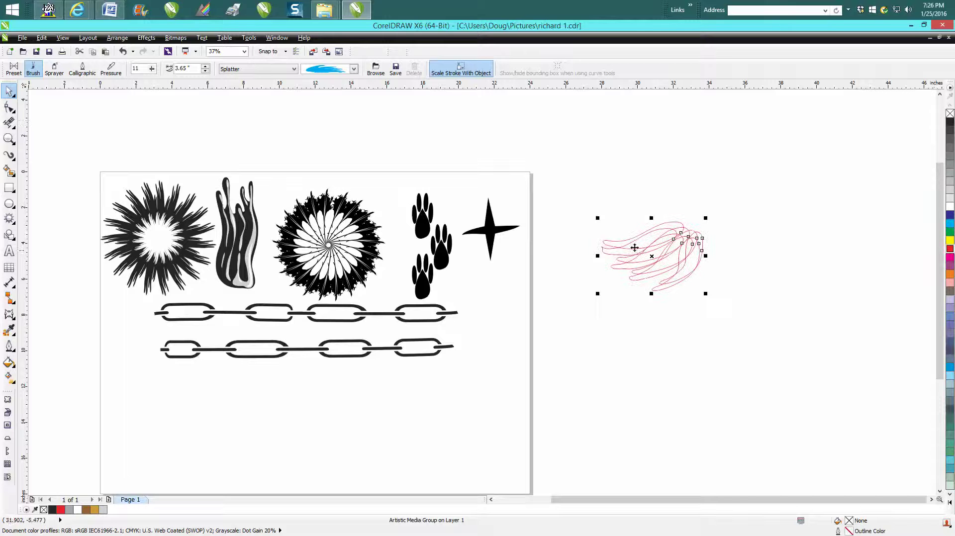
# - Break the artistic media group apart and ungroup all into eight red curves
pyautogui.moveTo(586, 205); pyautogui.dragTo(773, 308)
pyautogui.click(117, 38)
pyautogui.click(188, 215)
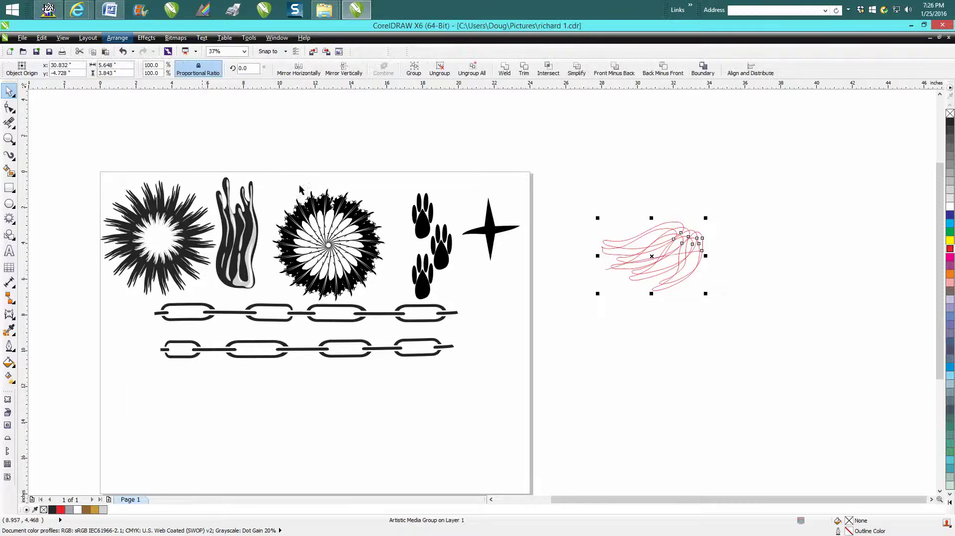
pyautogui.press('Escape')
pyautogui.click(607, 272)
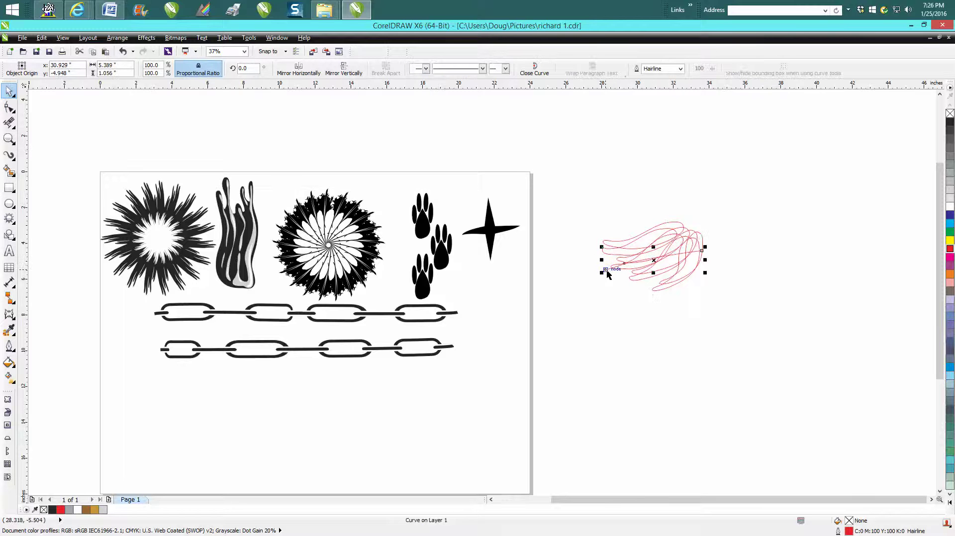
pyautogui.moveTo(593, 200); pyautogui.dragTo(745, 320)
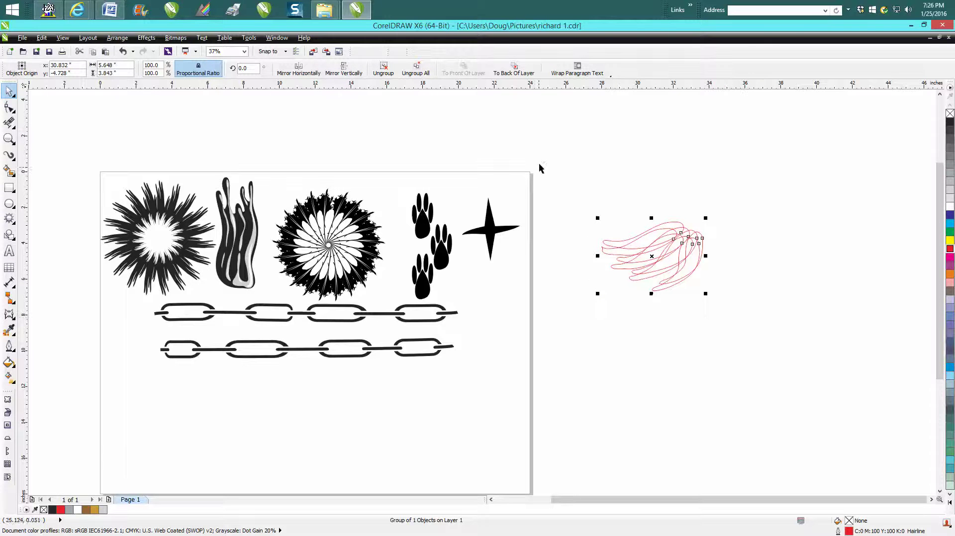
pyautogui.click(125, 39)
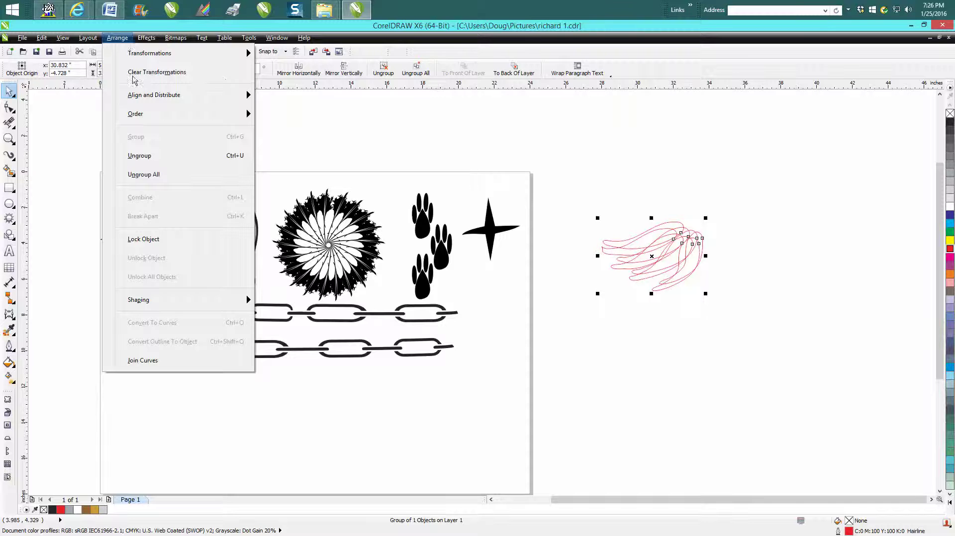
pyautogui.click(152, 175)
pyautogui.moveTo(589, 197); pyautogui.dragTo(772, 329)
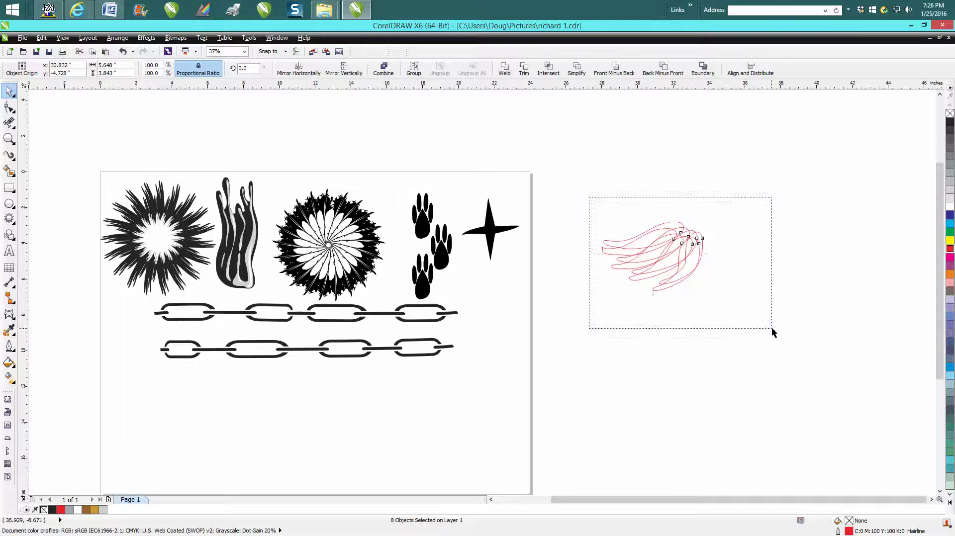
# - Weld the red curves into one hand shape, shrink it to about two-thirds, and rotate it upright
pyautogui.click(505, 68)
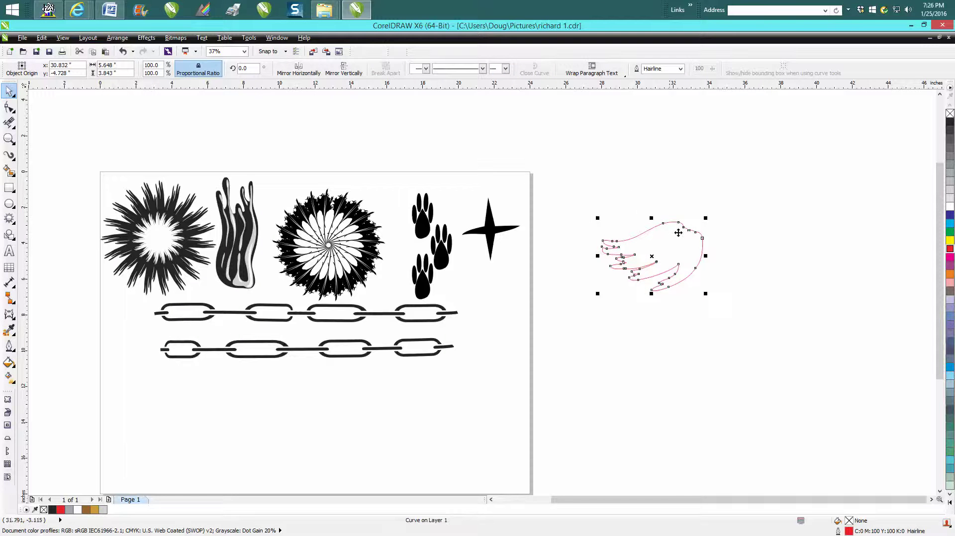
pyautogui.click(714, 229)
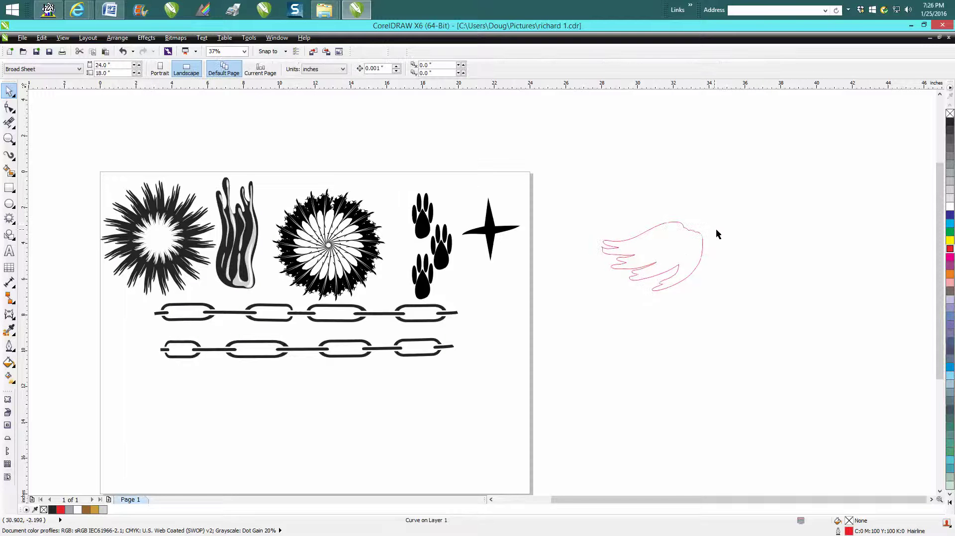
pyautogui.click(689, 230)
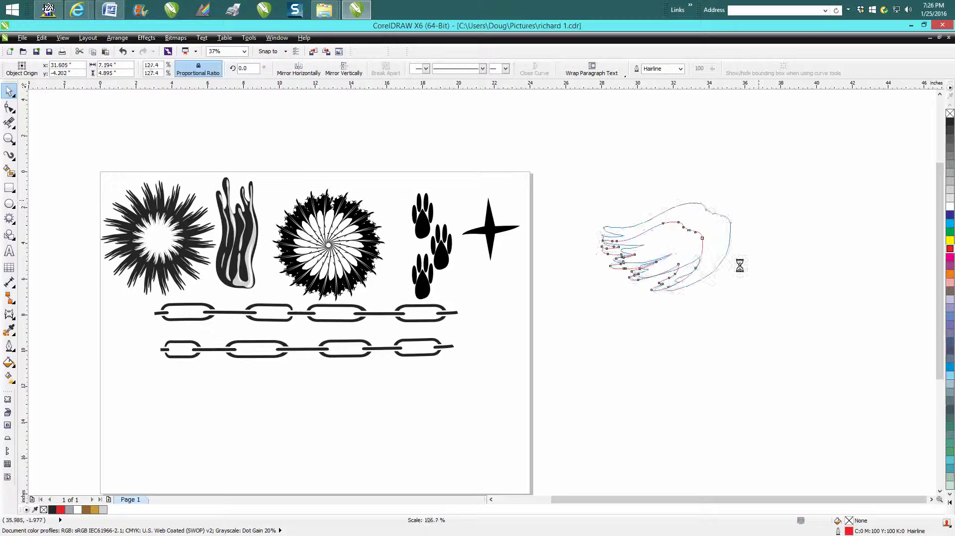
pyautogui.moveTo(708, 219); pyautogui.dragTo(731, 201)
pyautogui.moveTo(731, 291)
pyautogui.mouseDown()
pyautogui.moveTo(690, 250)
pyautogui.moveTo(666, 249)
pyautogui.mouseUp()
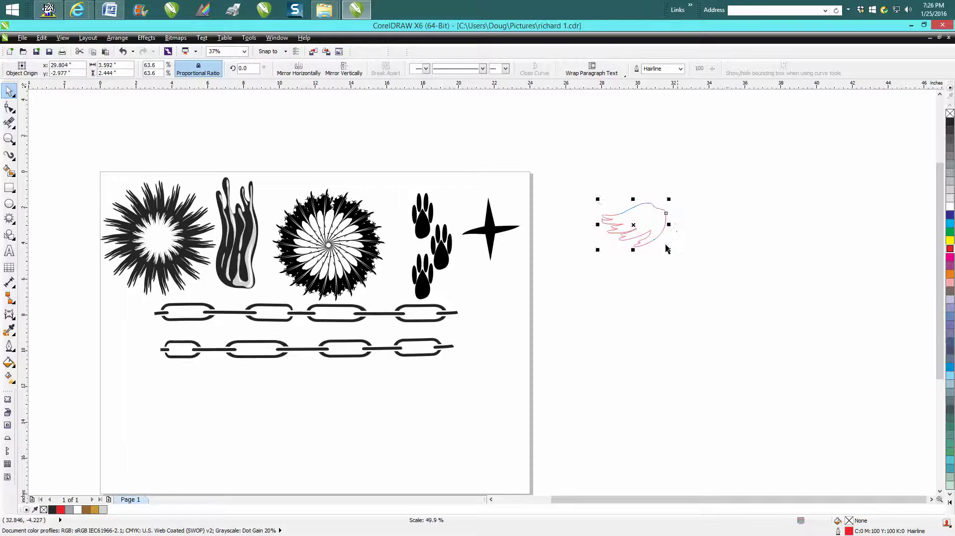
pyautogui.click(644, 227)
pyautogui.moveTo(668, 202); pyautogui.dragTo(665, 274)
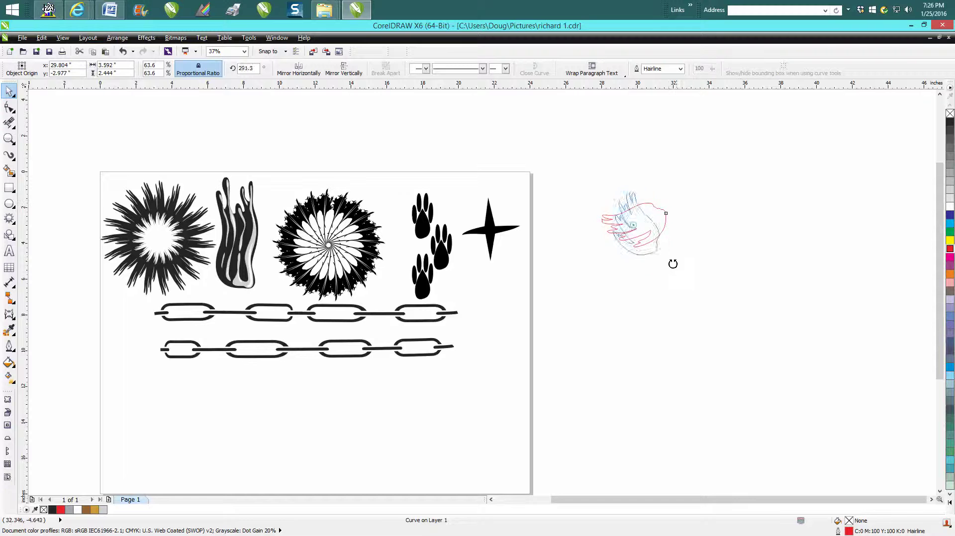
pyautogui.click(667, 279)
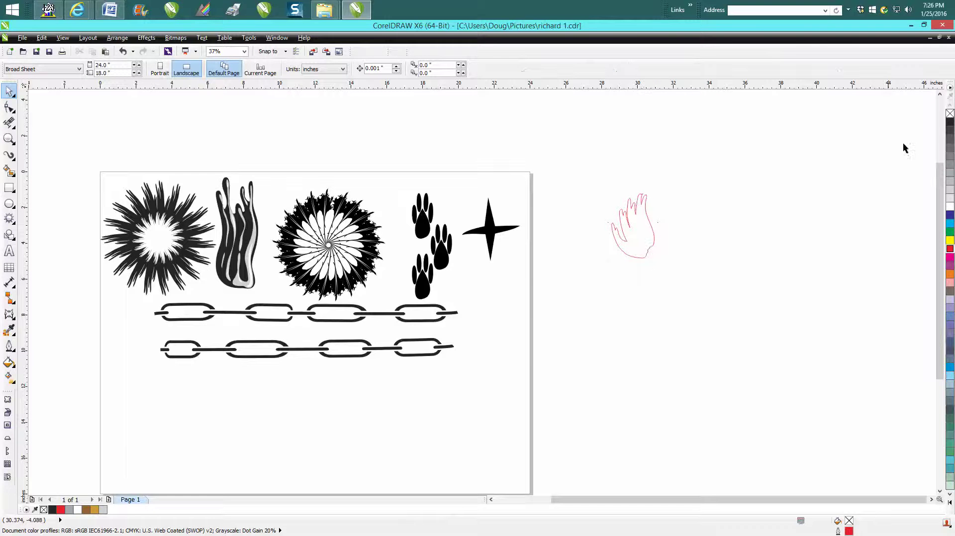
# - Fill the hand curve solid black and remove its red outline
pyautogui.click(948, 125)
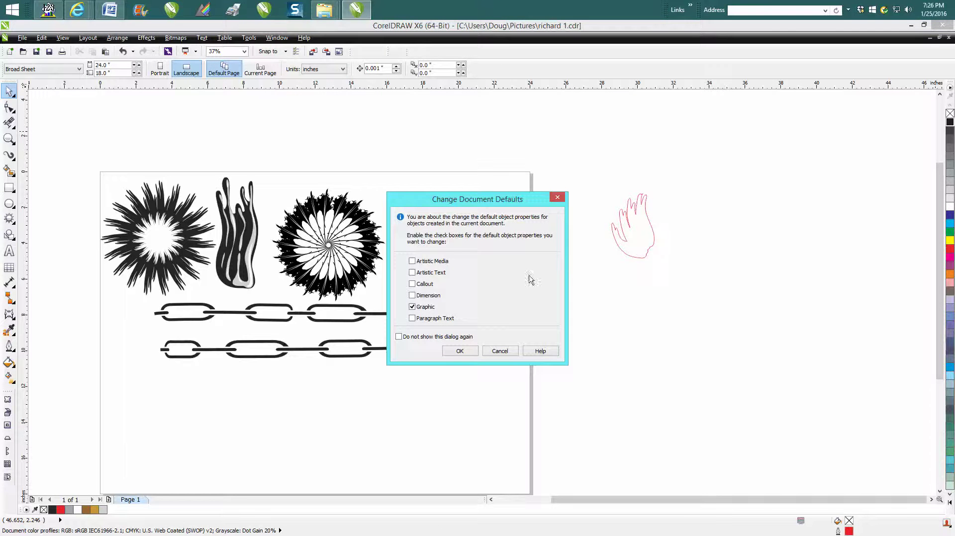
pyautogui.click(508, 352)
pyautogui.click(649, 227)
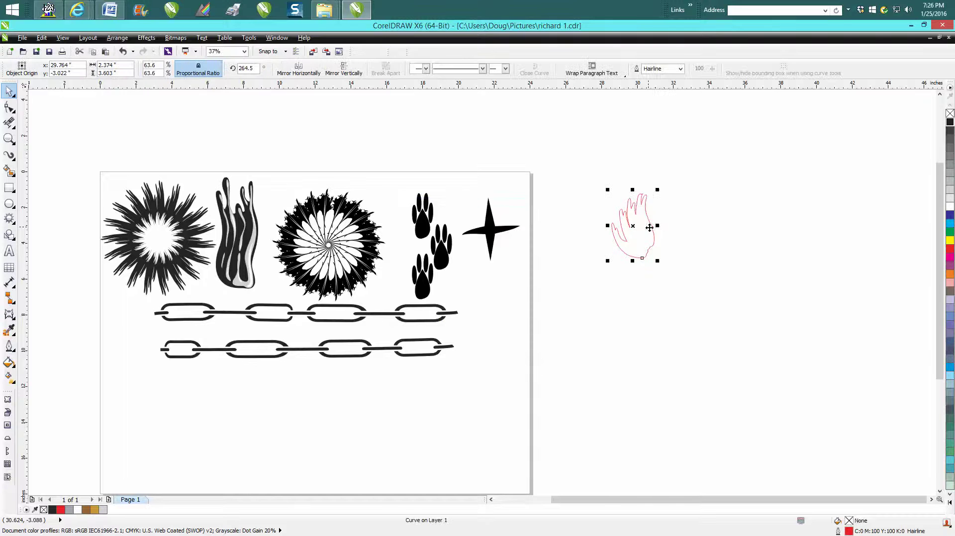
pyautogui.click(949, 124)
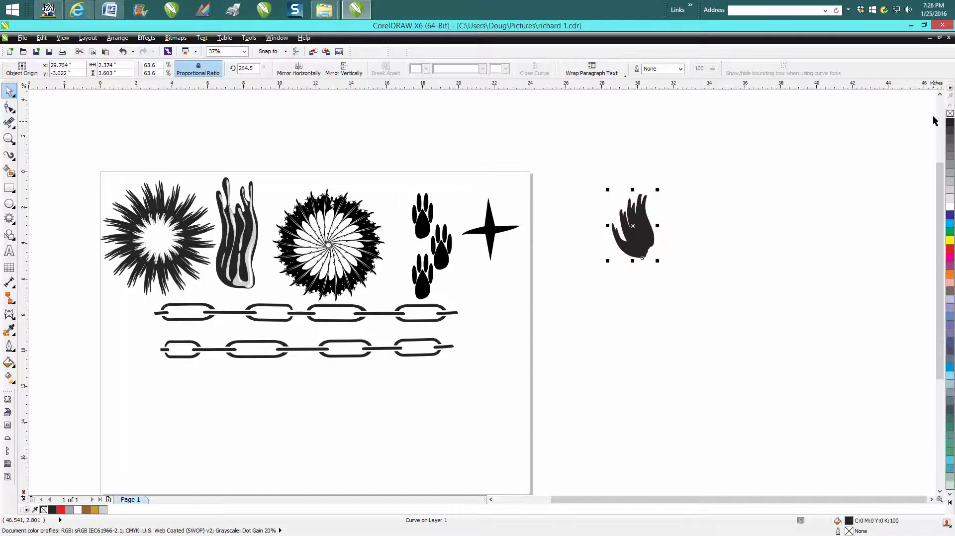
pyautogui.rightClick(950, 113)
# - Set the rotation centre at the hand's base, rotate-copy it, and repeat twice with Ctrl+R
pyautogui.click(634, 227)
pyautogui.moveTo(638, 247); pyautogui.dragTo(643, 258)
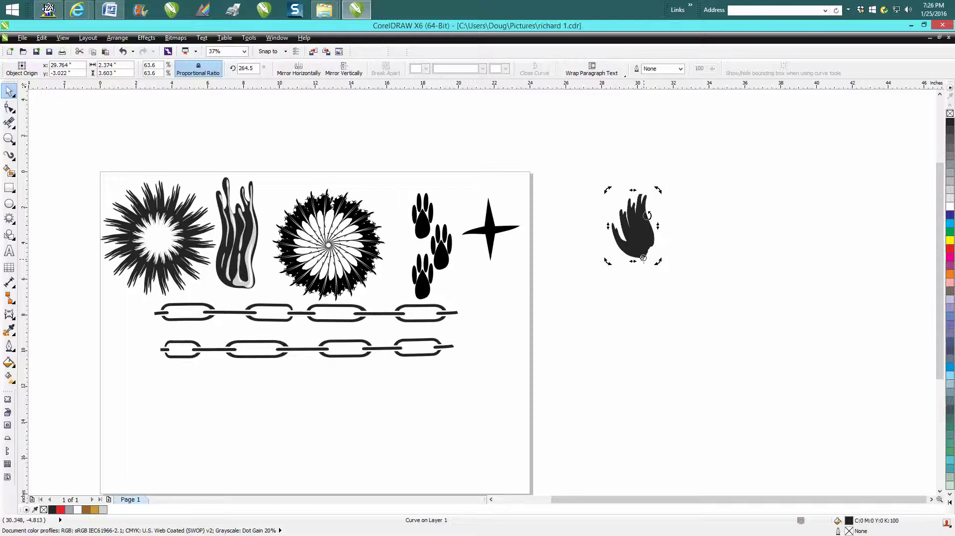
pyautogui.moveTo(657, 191); pyautogui.dragTo(585, 228)
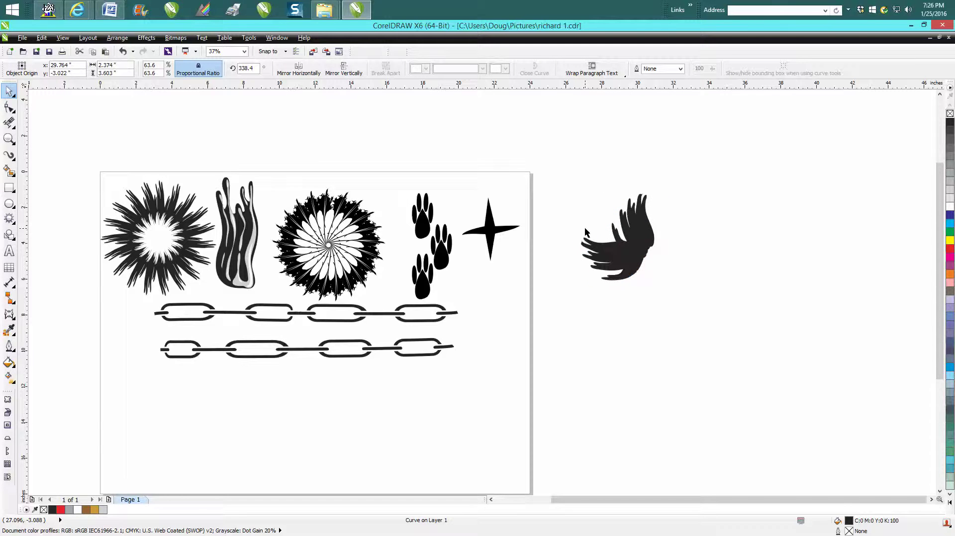
pyautogui.hotkey('ctrl', 'r')
pyautogui.hotkey('ctrl', 'r')
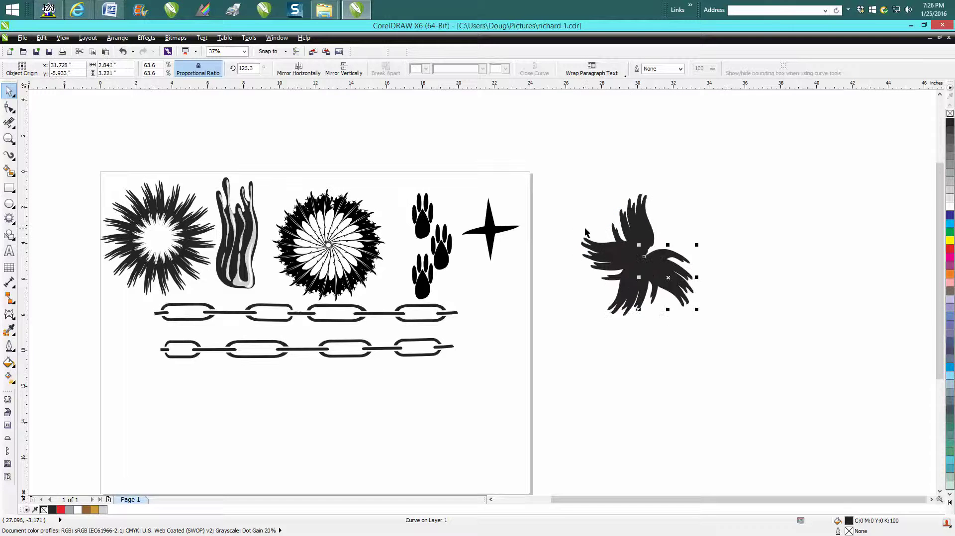
pyautogui.hotkey('ctrl', 'r')
pyautogui.click(898, 324)
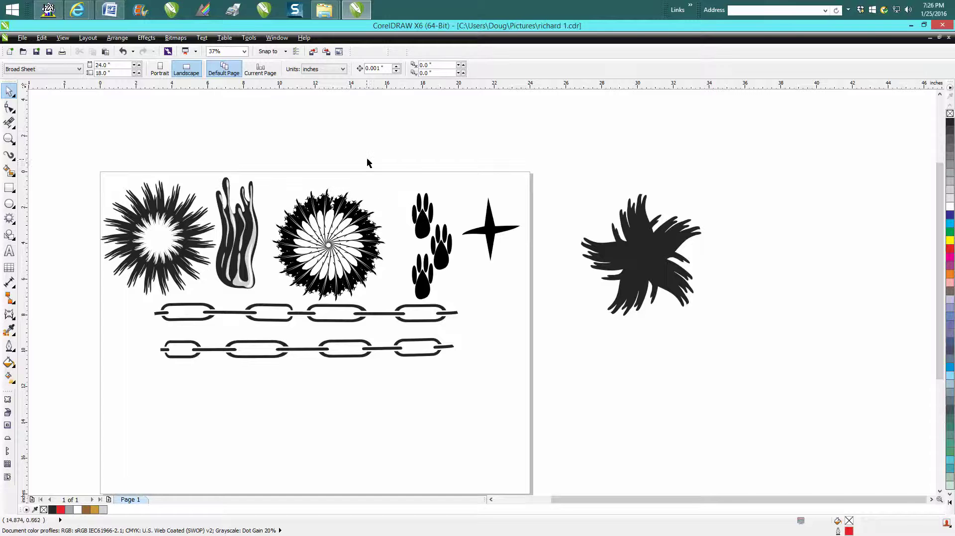
pyautogui.press('i')
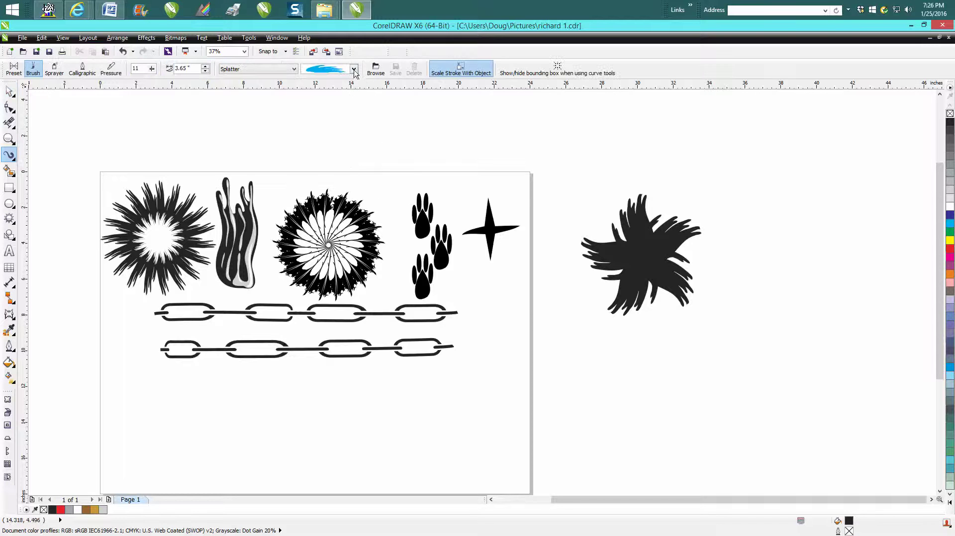
# - Switch the Artistic Media brush category to Symbol
pyautogui.click(354, 69)
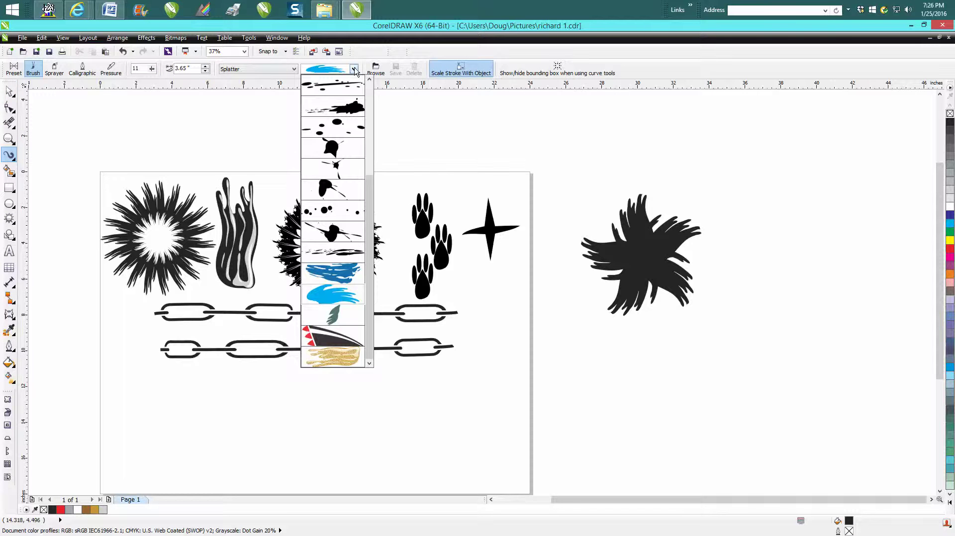
pyautogui.click(293, 74)
pyautogui.click(294, 74)
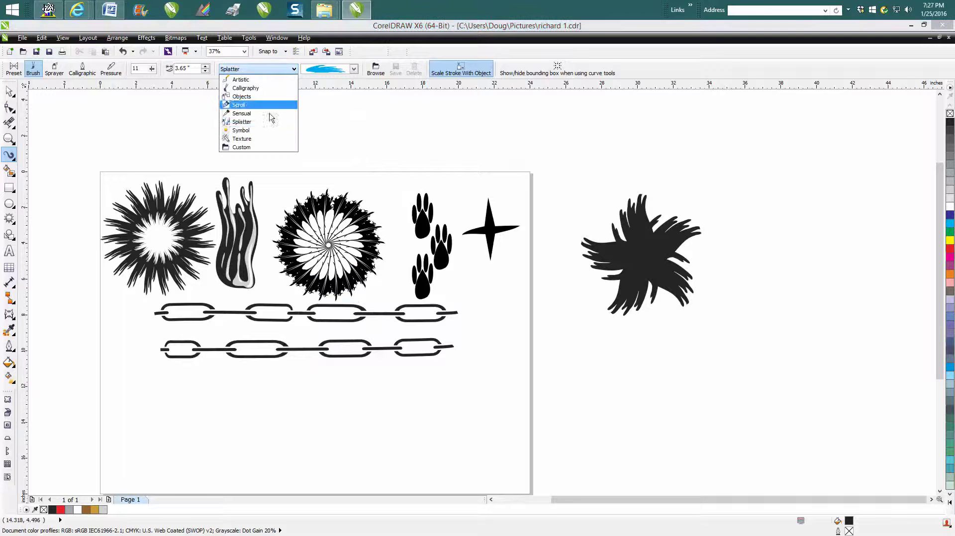
pyautogui.click(261, 130)
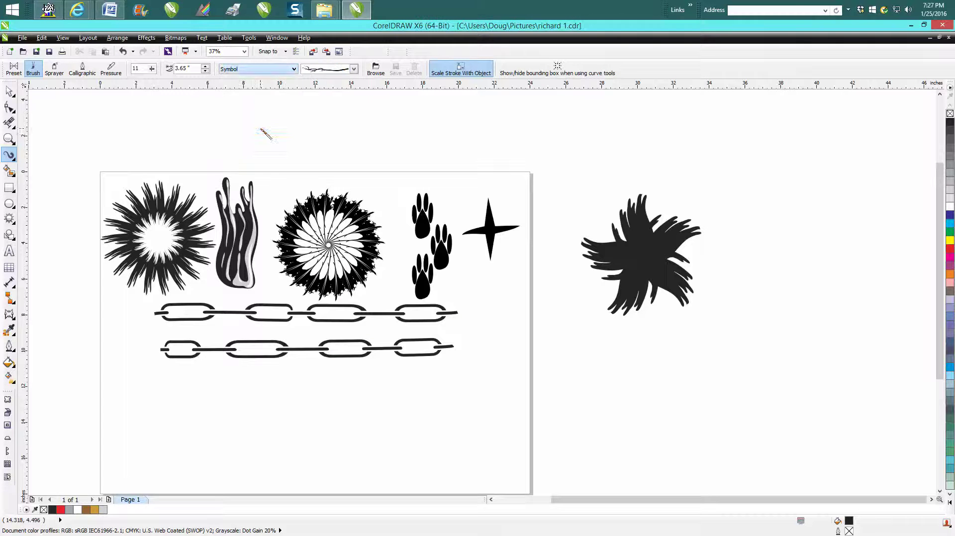
# - Draw a paw-print symbol stroke below the chains, deleting the extra attempts
pyautogui.click(354, 70)
pyautogui.moveTo(333, 233)
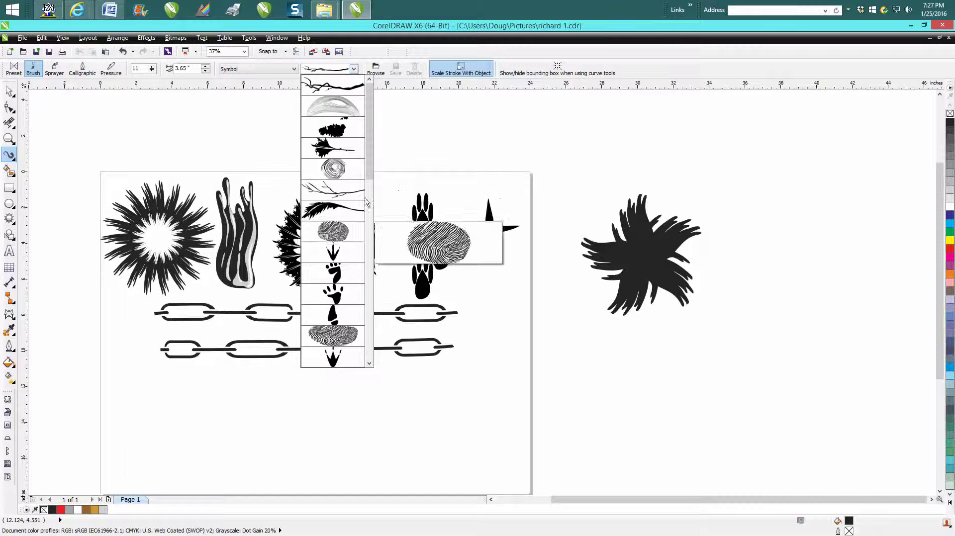
pyautogui.moveTo(369, 172); pyautogui.dragTo(372, 263)
pyautogui.click(351, 280)
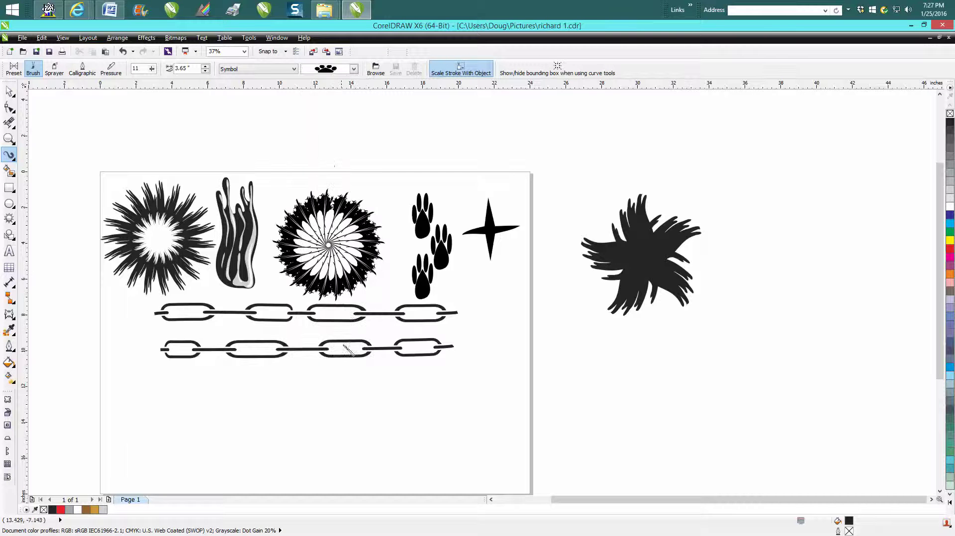
pyautogui.moveTo(352, 391); pyautogui.dragTo(718, 422)
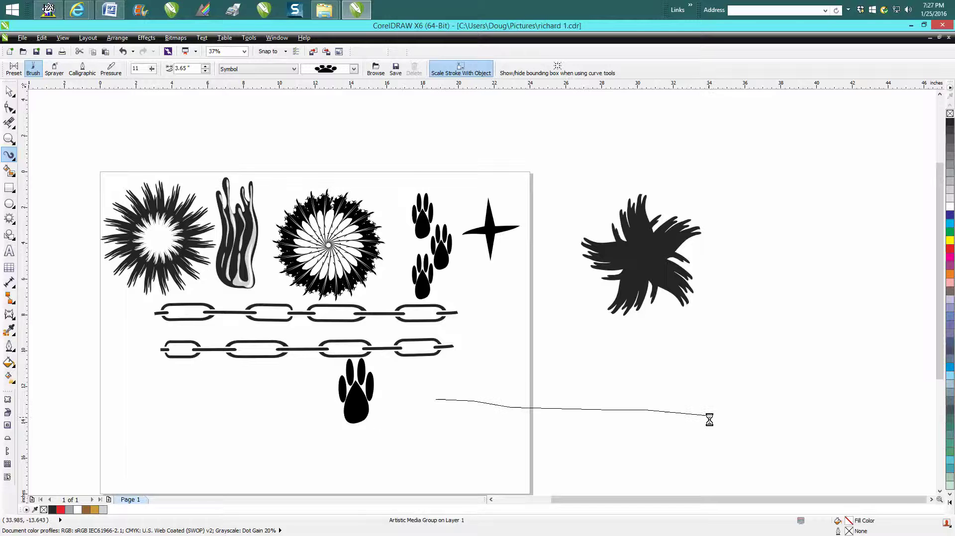
pyautogui.press('Delete')
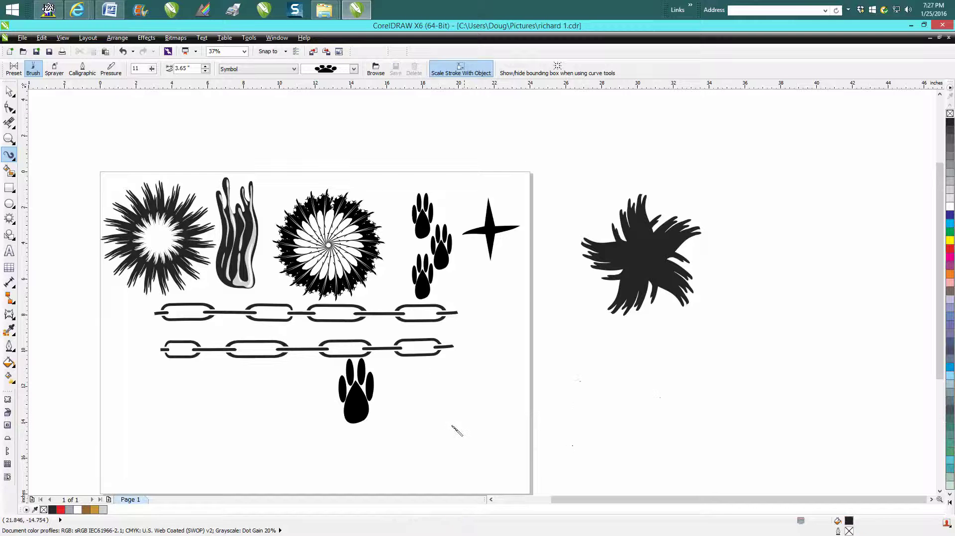
pyautogui.moveTo(383, 404); pyautogui.dragTo(444, 411)
pyautogui.press('Delete')
# - Drag-copy the paw print down-right and repeat with Ctrl+R, placing the third paw beside the second
pyautogui.click(9, 138)
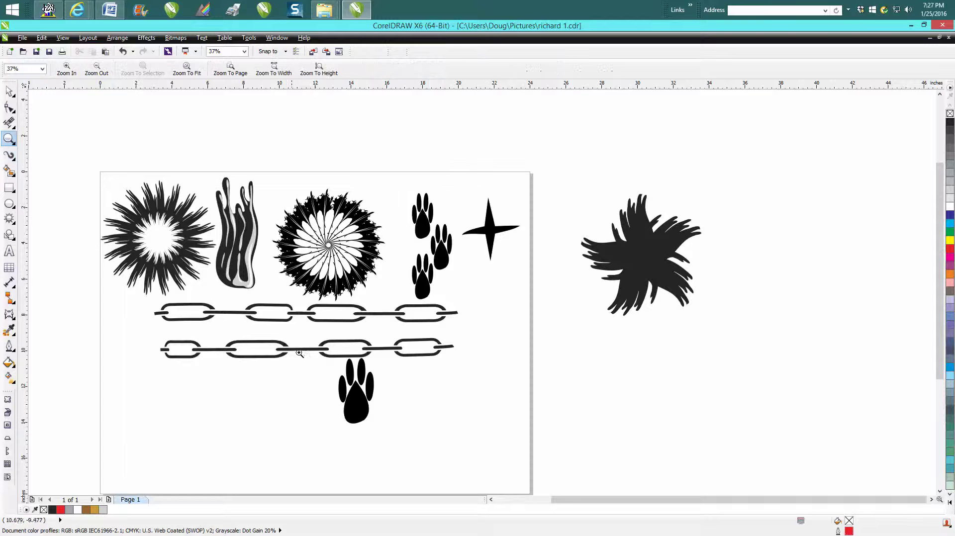
pyautogui.moveTo(321, 363); pyautogui.dragTo(443, 465)
pyautogui.rightClick(366, 372)
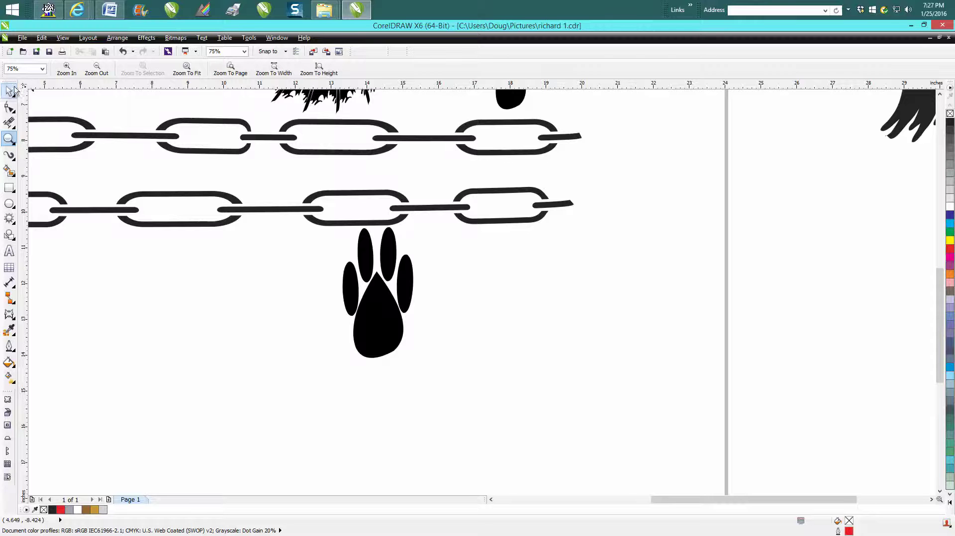
pyautogui.click(9, 91)
pyautogui.click(368, 317)
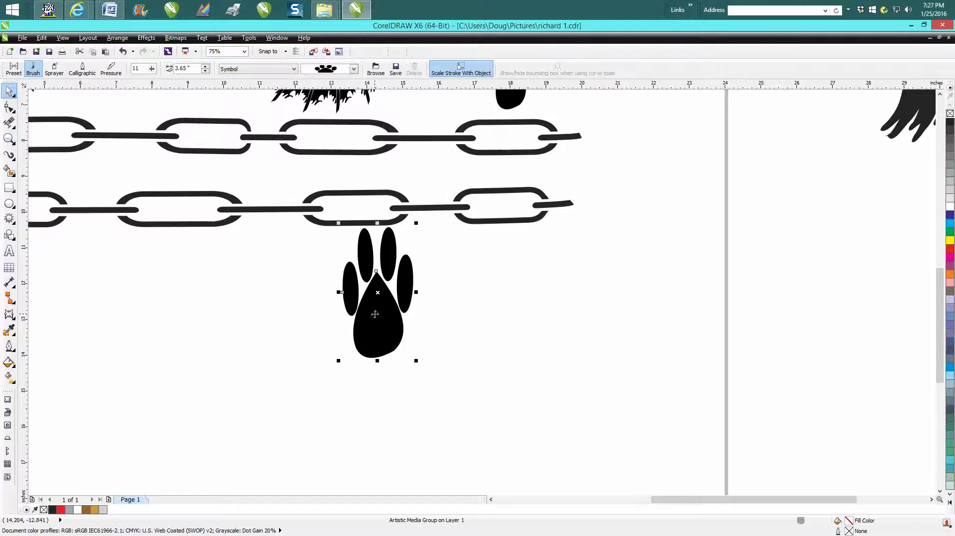
pyautogui.moveTo(375, 314)
pyautogui.mouseDown()
pyautogui.moveTo(448, 378)
pyautogui.moveTo(434, 395)
pyautogui.mouseUp()
pyautogui.hotkey('ctrl', 'r')
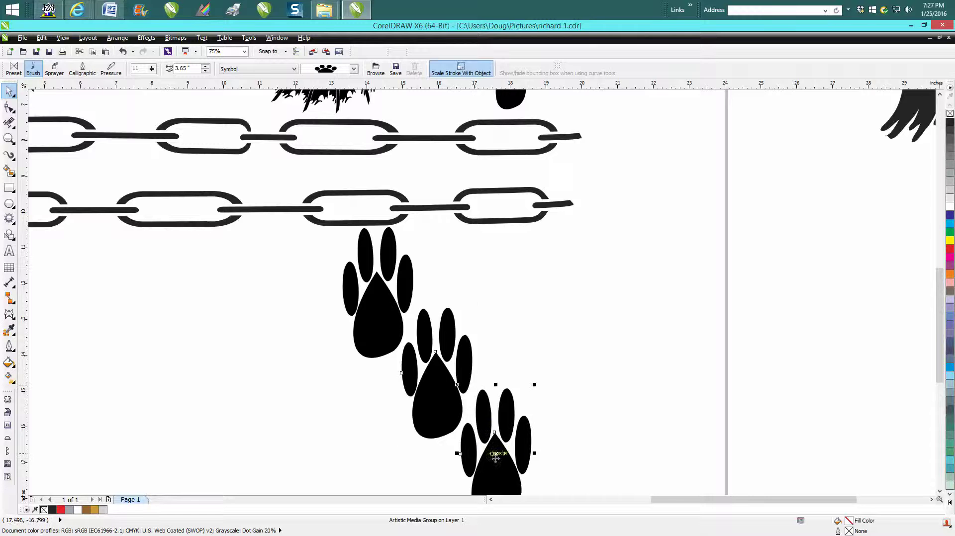
pyautogui.moveTo(495, 454); pyautogui.dragTo(371, 439)
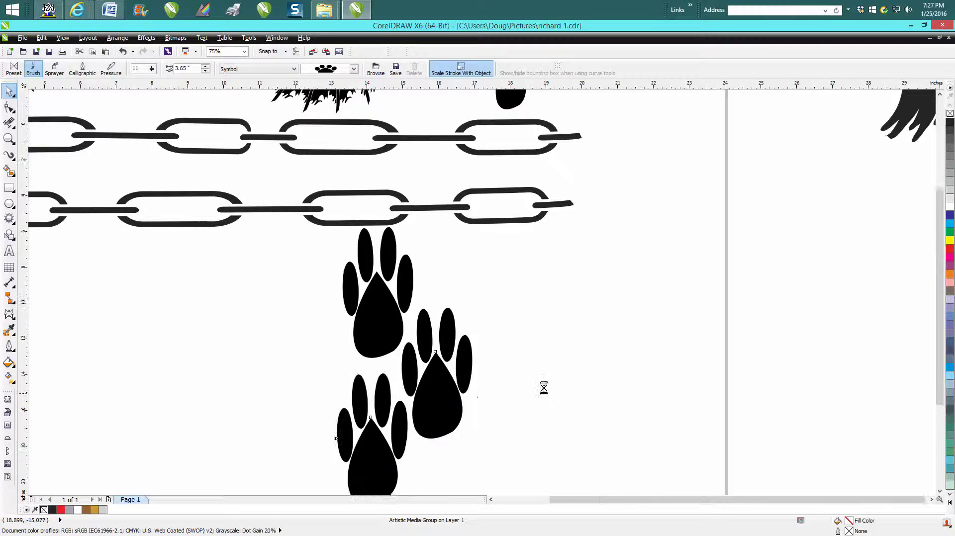
pyautogui.scroll(-3, 543, 388)
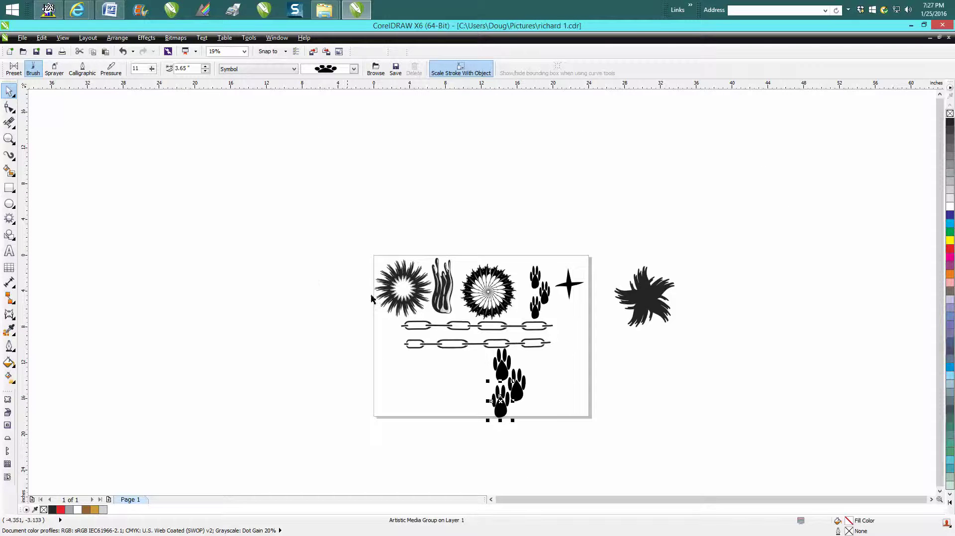
pyautogui.click(9, 140)
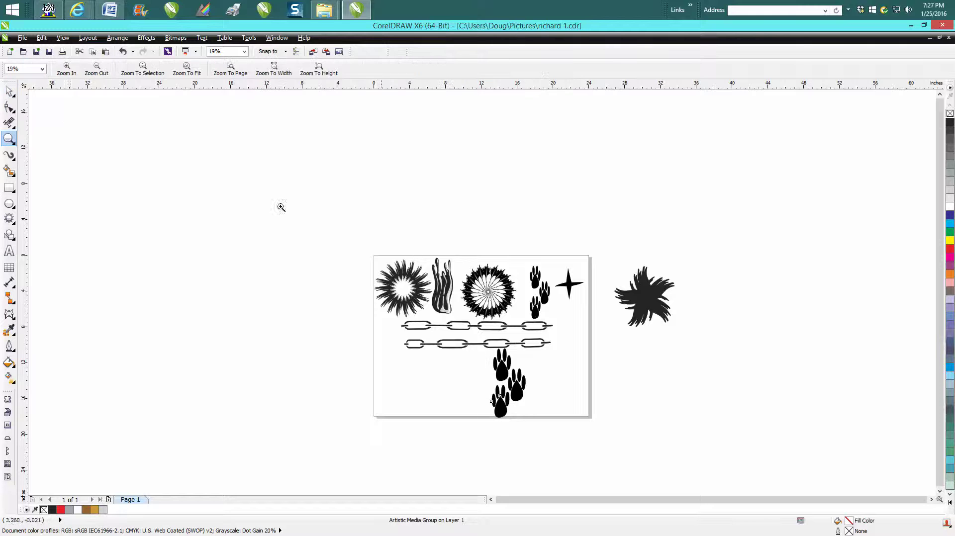
pyautogui.press('i')
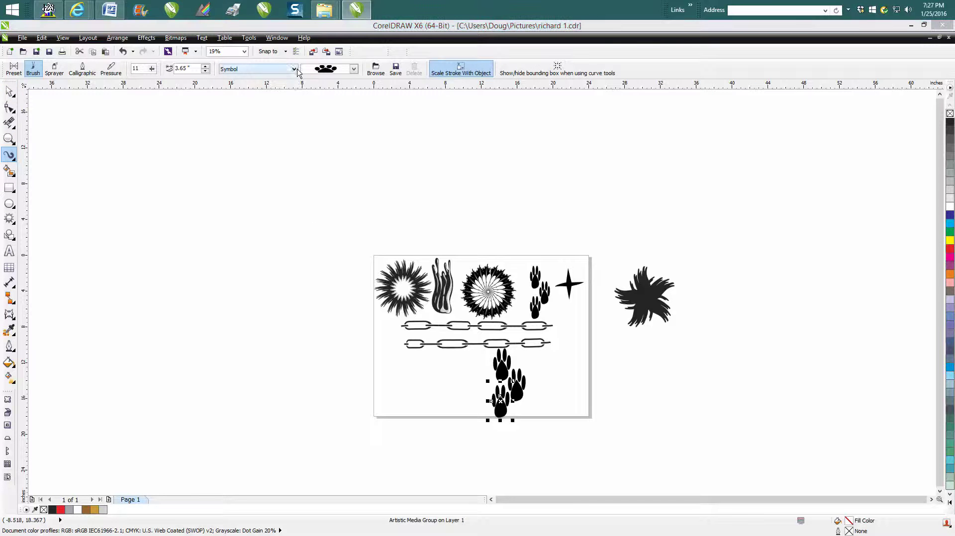
# - Open the Category dropdown on the Artistic Media property bar
pyautogui.click(293, 68)
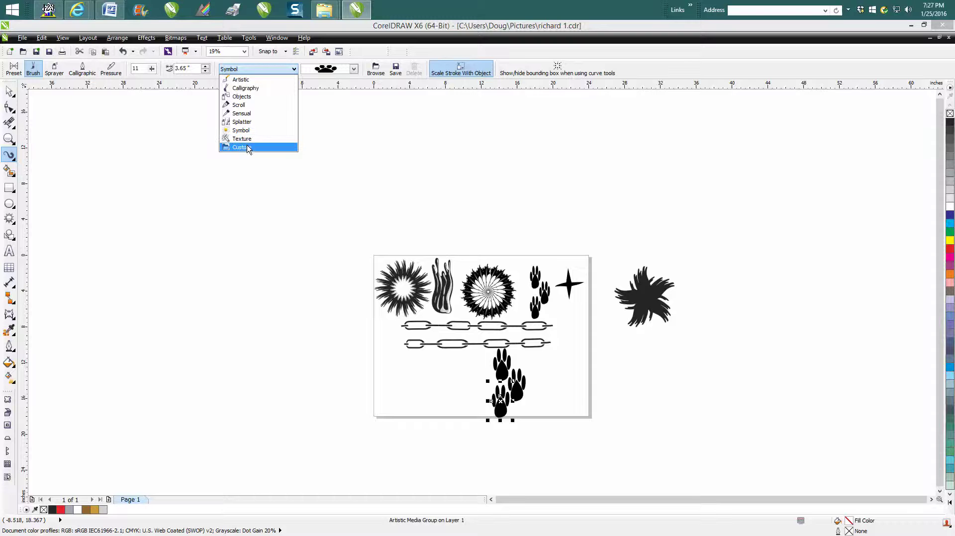